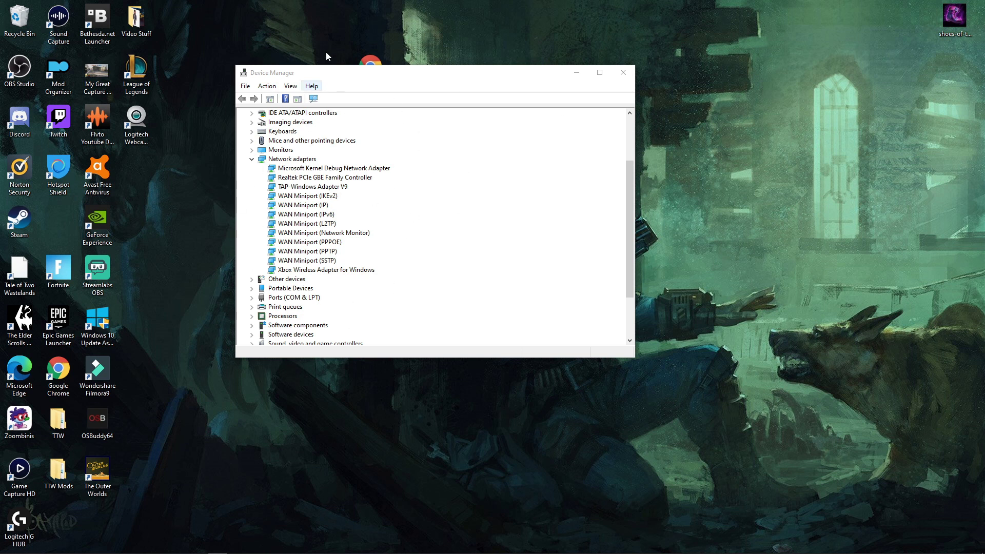
Check Device Manager's View options, close Device Manager, and dismiss the Start menu.
click(290, 86)
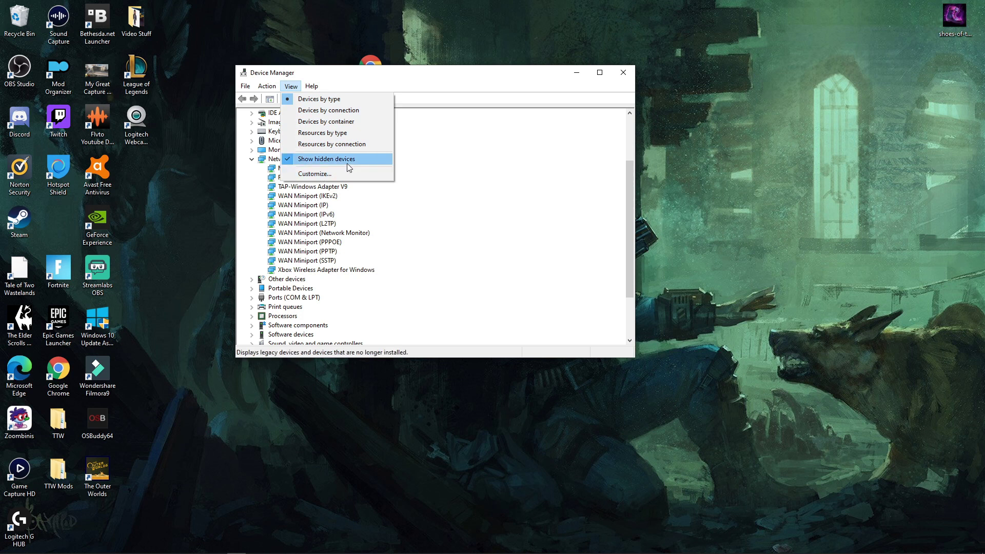
click(289, 87)
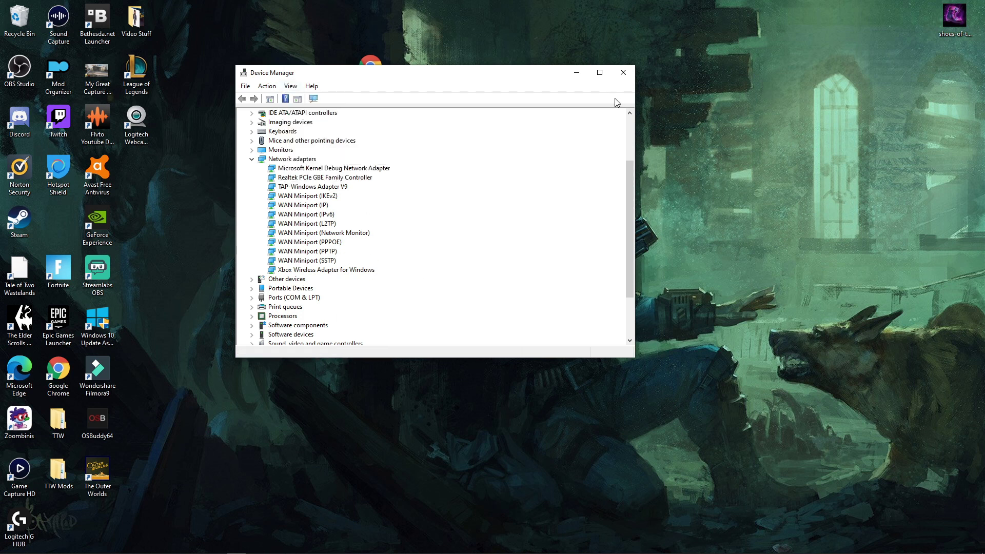
click(624, 74)
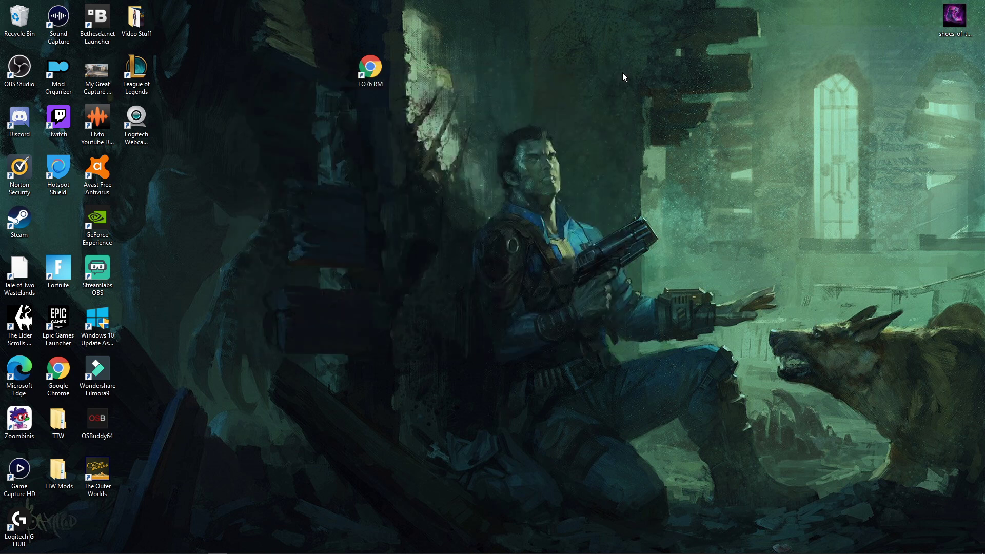
click(9, 547)
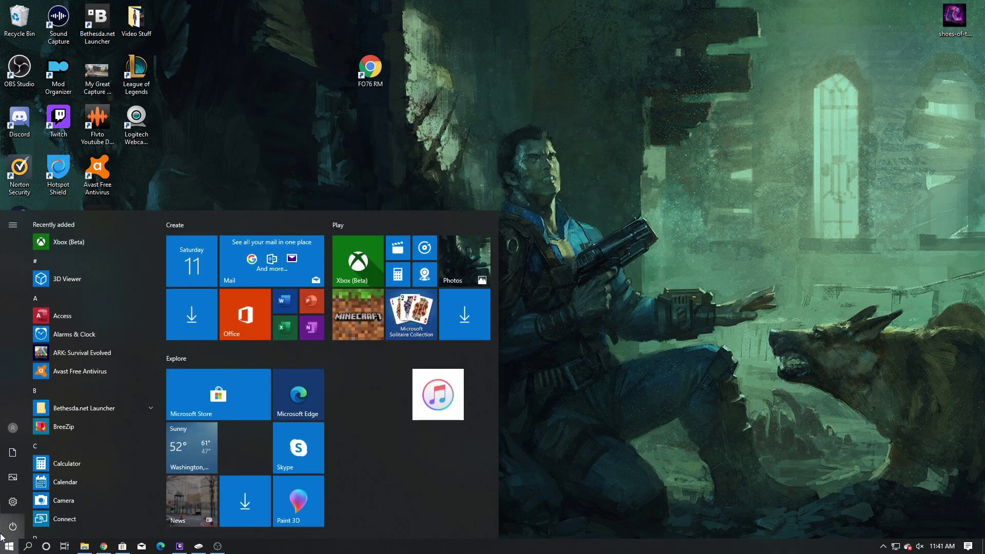
click(38, 502)
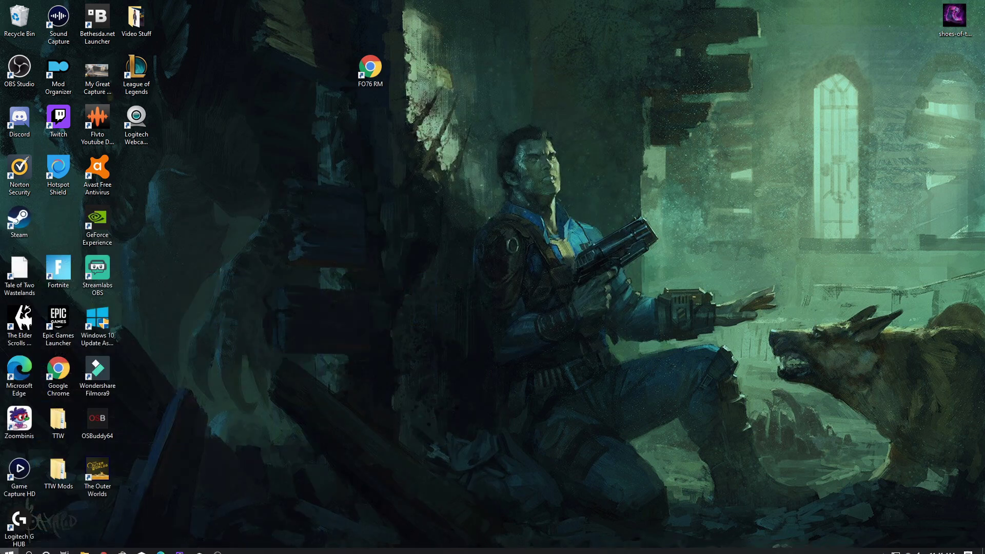
Run 'netsh interface Teredo set state type=default' in an admin PowerShell, getting Ok.
right_click(9, 547)
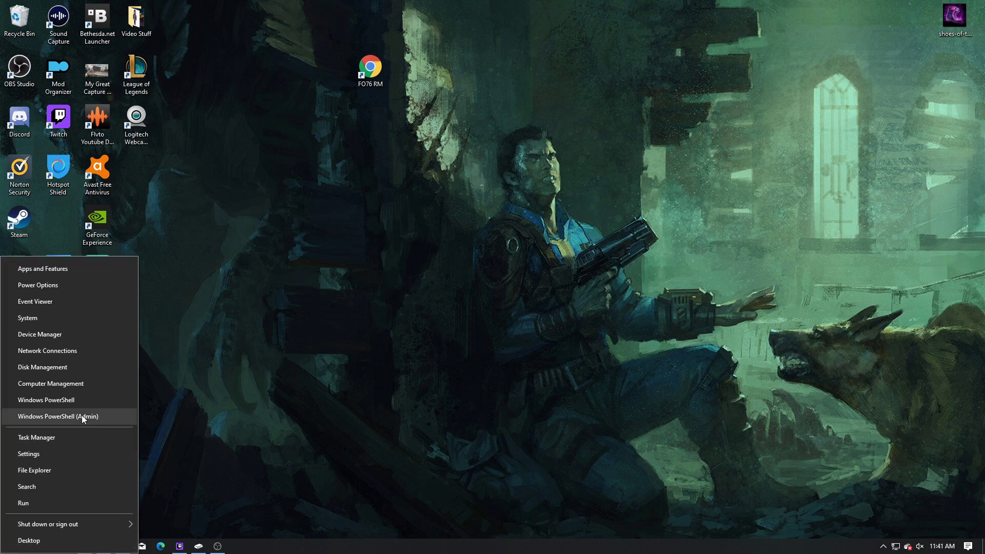
click(82, 415)
click(444, 335)
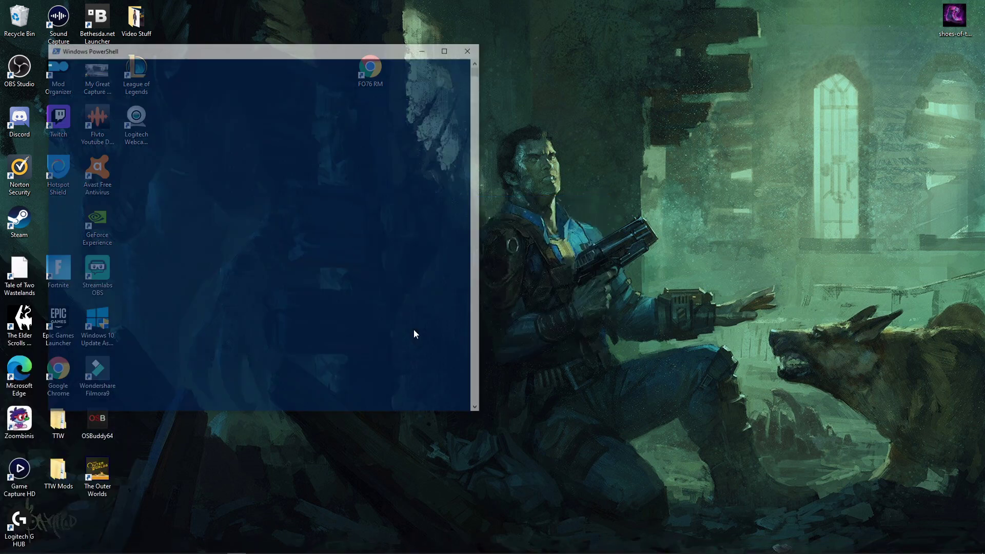
click(221, 139)
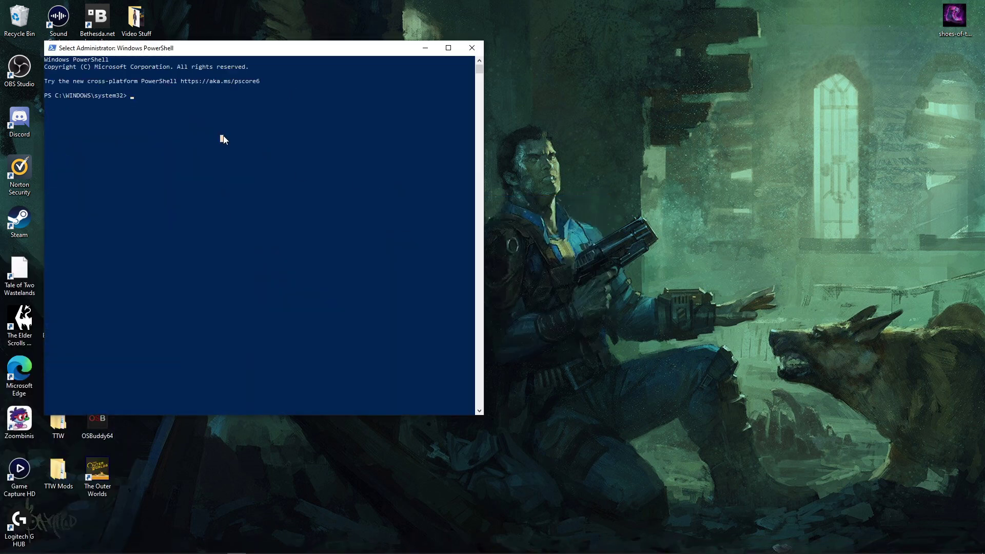
right_click(226, 108)
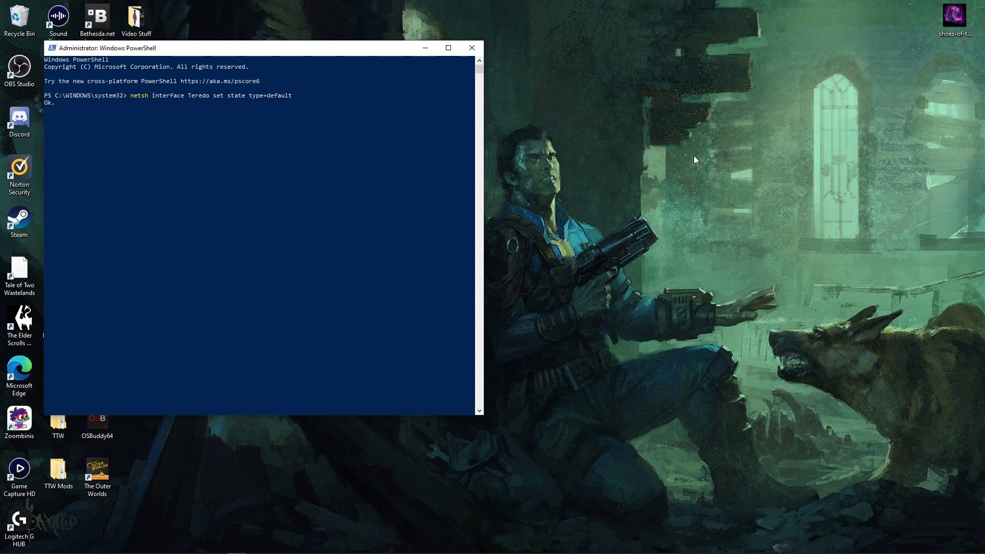
key(Return)
Minimize PowerShell and bring up the taskbar clock's context menu.
click(472, 48)
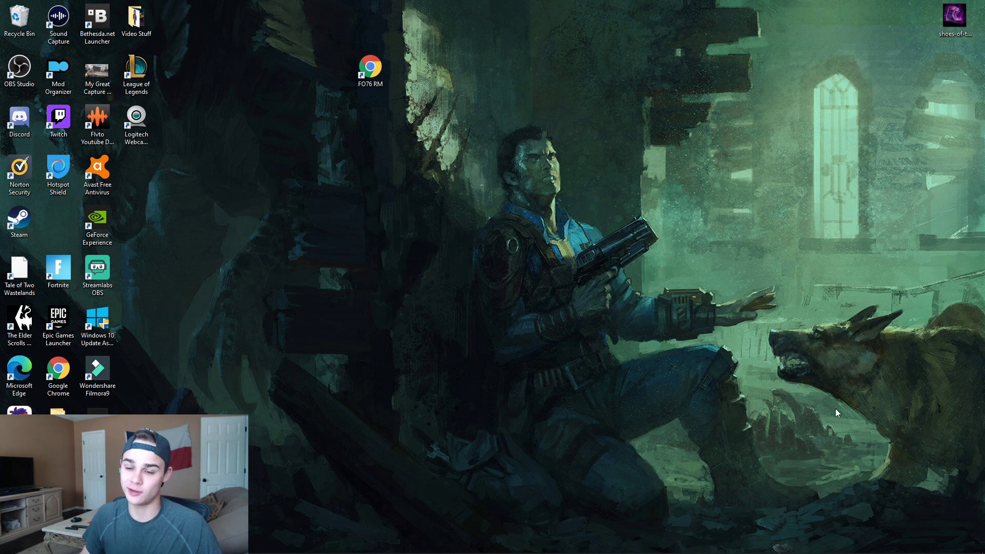
right_click(920, 548)
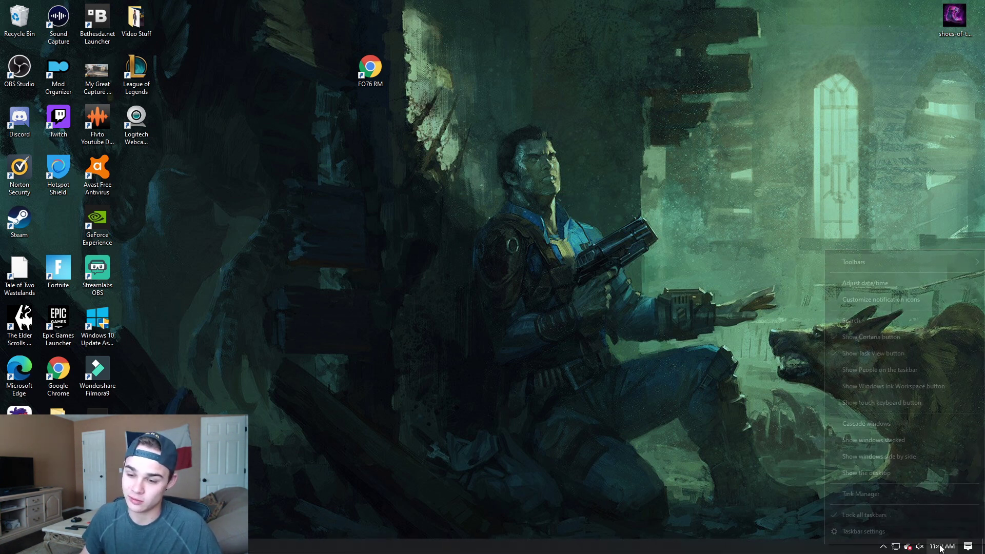
click(924, 282)
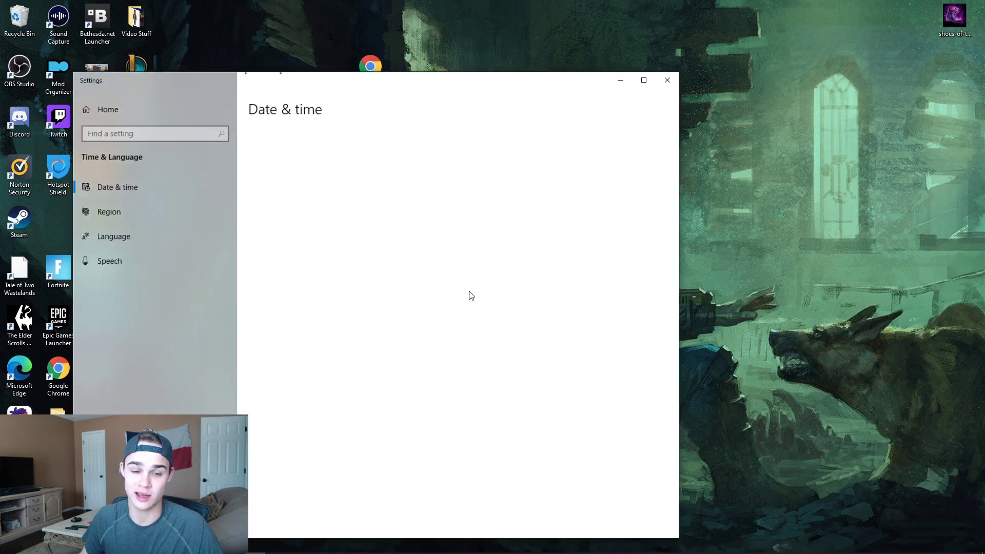
drag(464, 90, 637, 49)
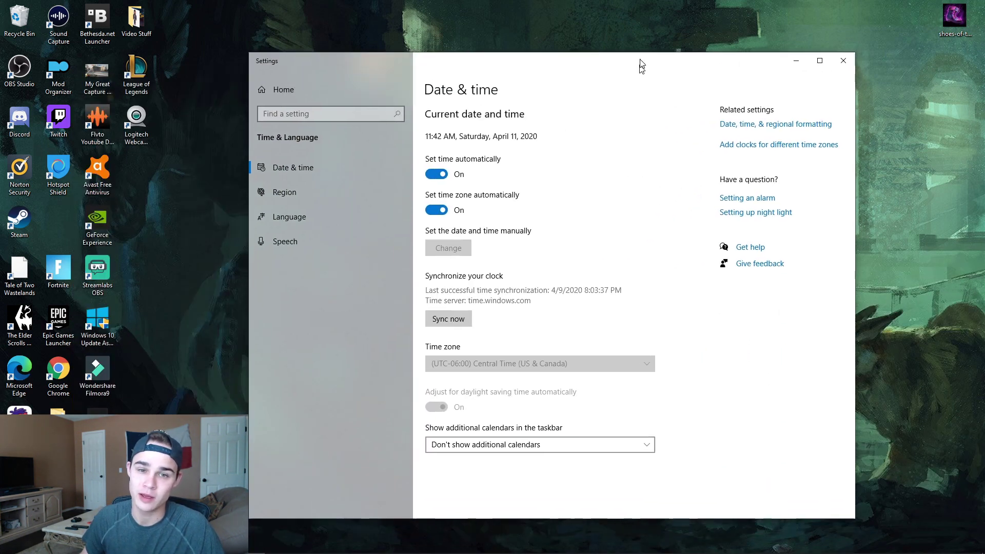